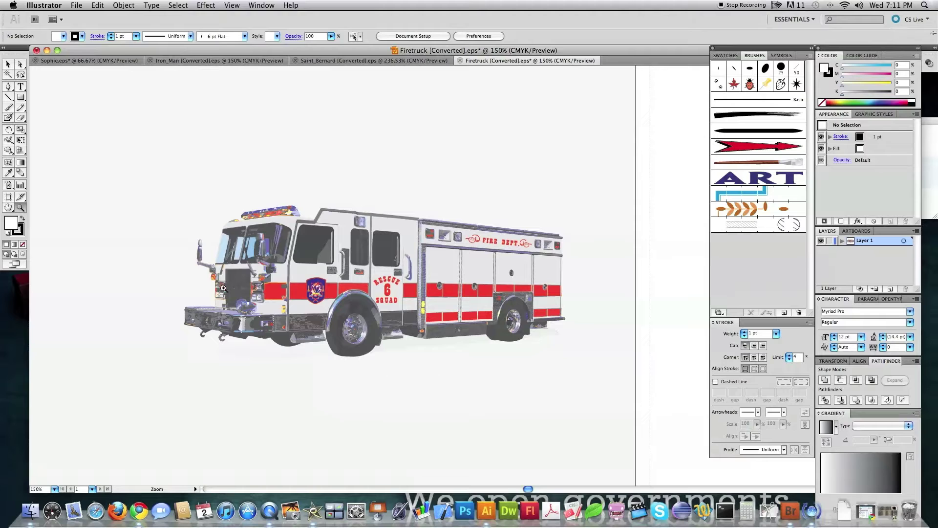
- Examine the headlights, grille and bumper detail on the front of the firetruck illustration up close
click(236, 295)
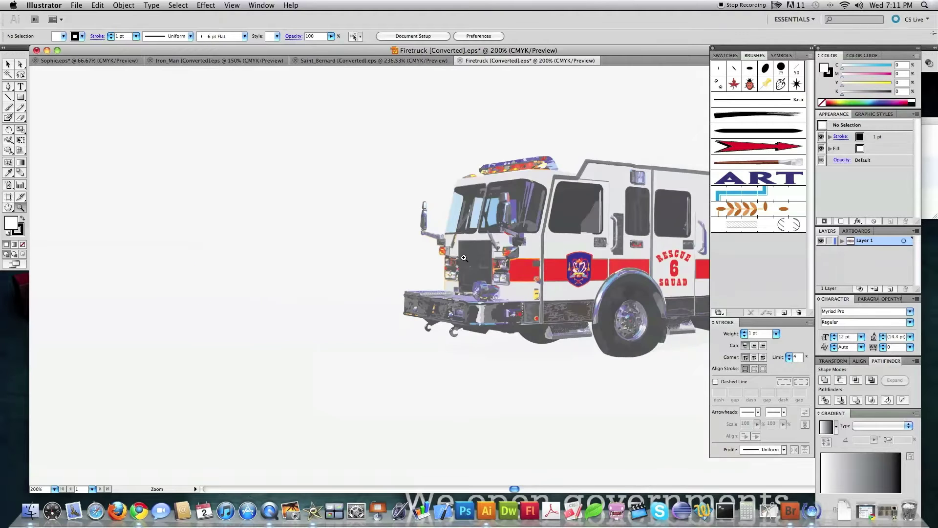
click(481, 261)
click(495, 253)
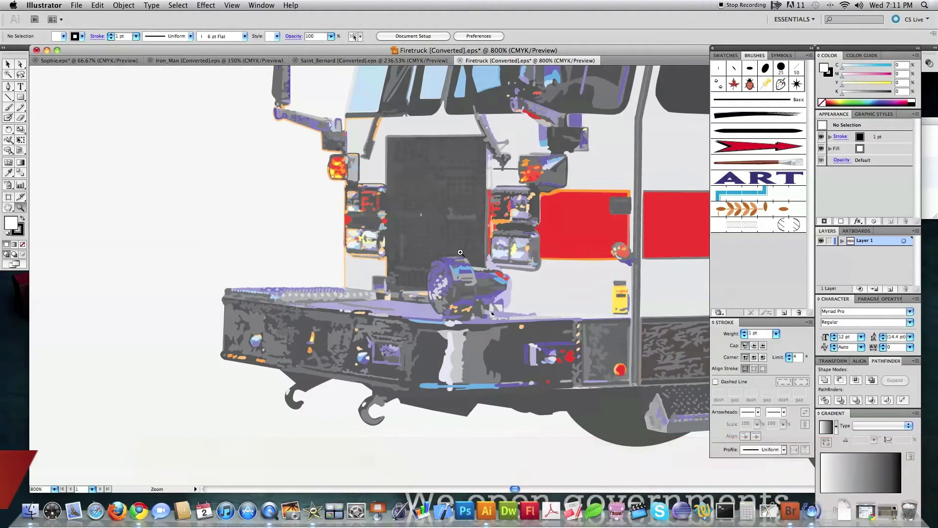
click(444, 277)
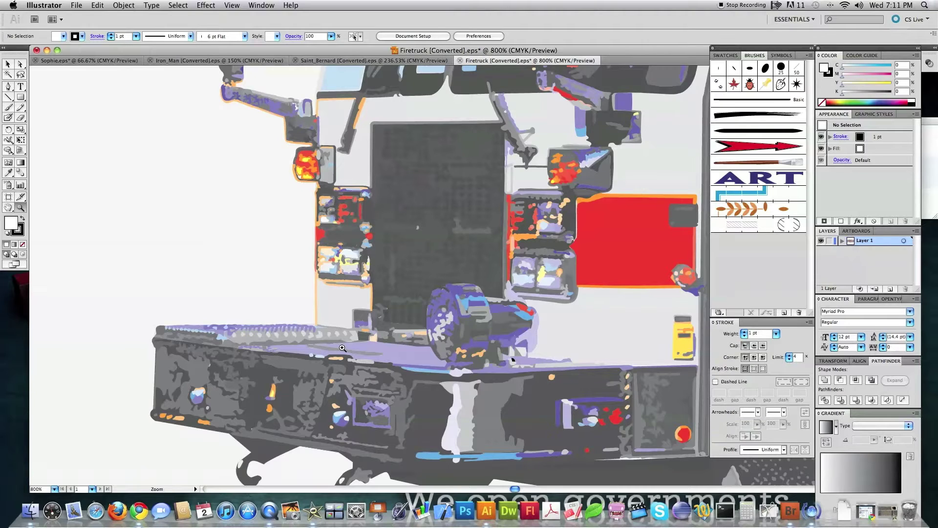
click(345, 348)
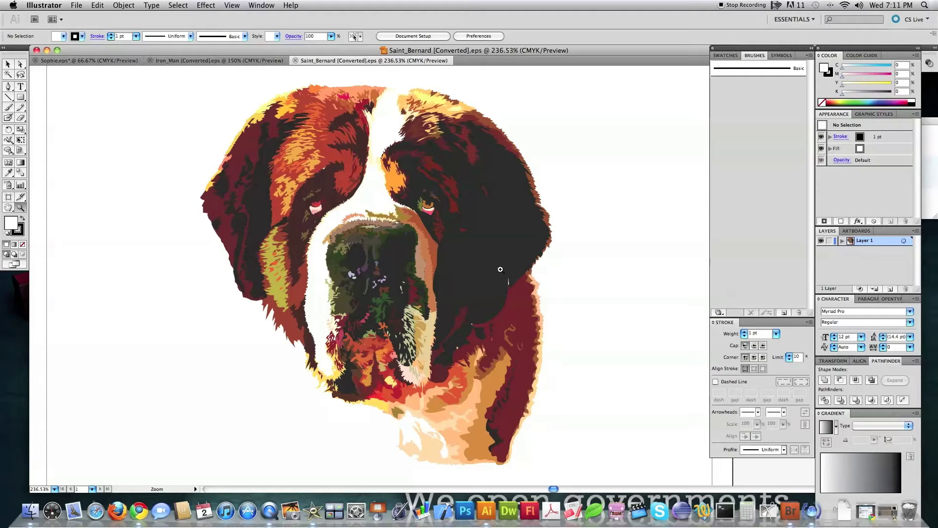
- Examine the Saint Bernard portrait's eyes and nose up close and as a whole, and close its document
click(359, 191)
click(387, 242)
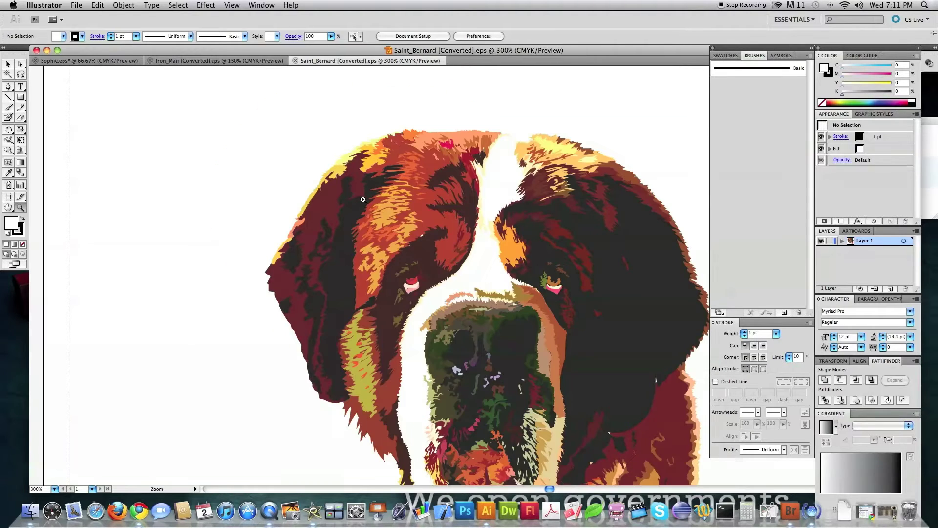
click(469, 288)
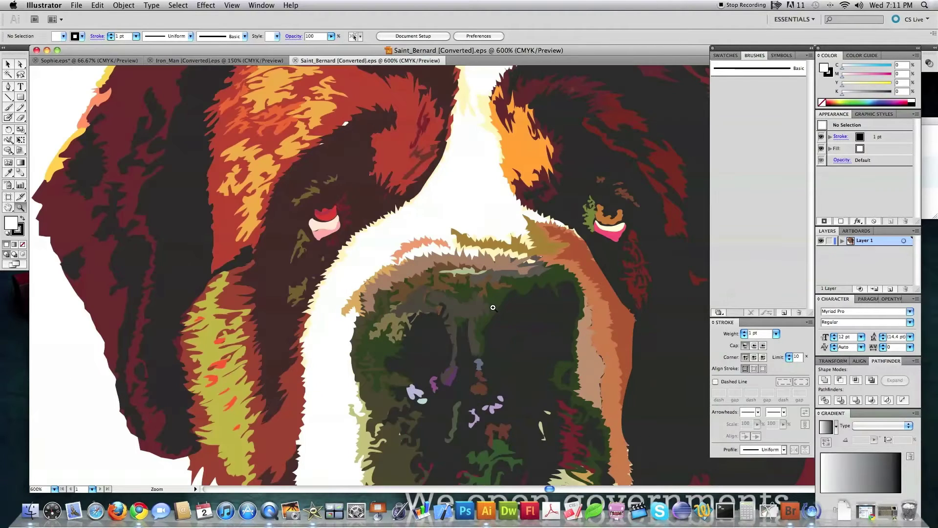
click(475, 217)
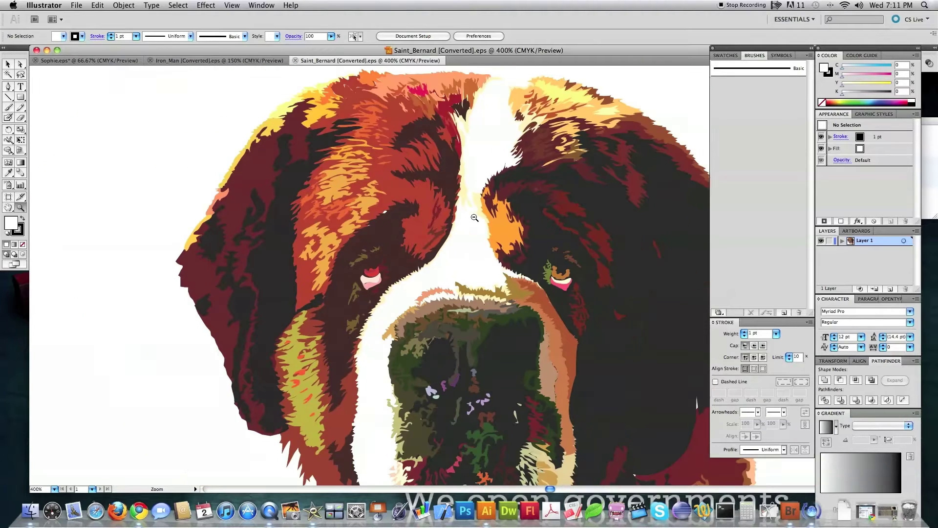
click(475, 235)
click(473, 263)
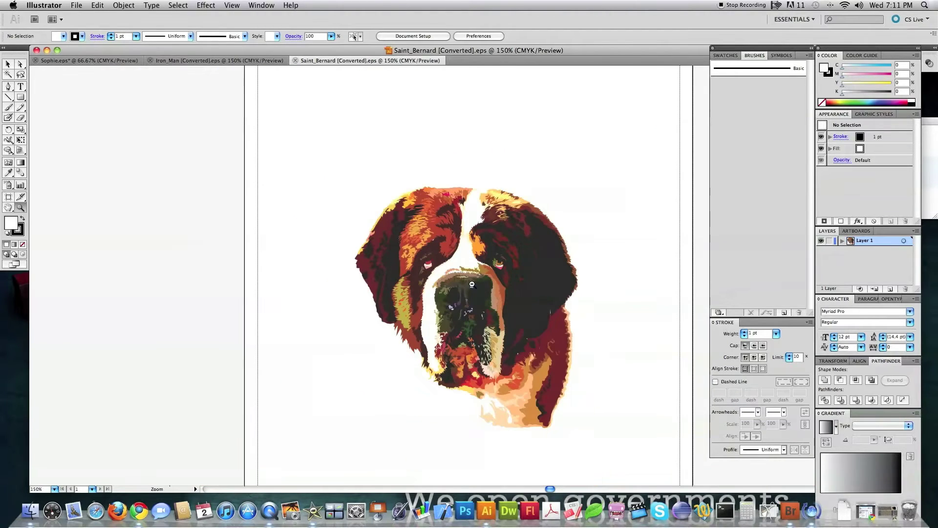
alt+click(471, 284)
alt+click(472, 284)
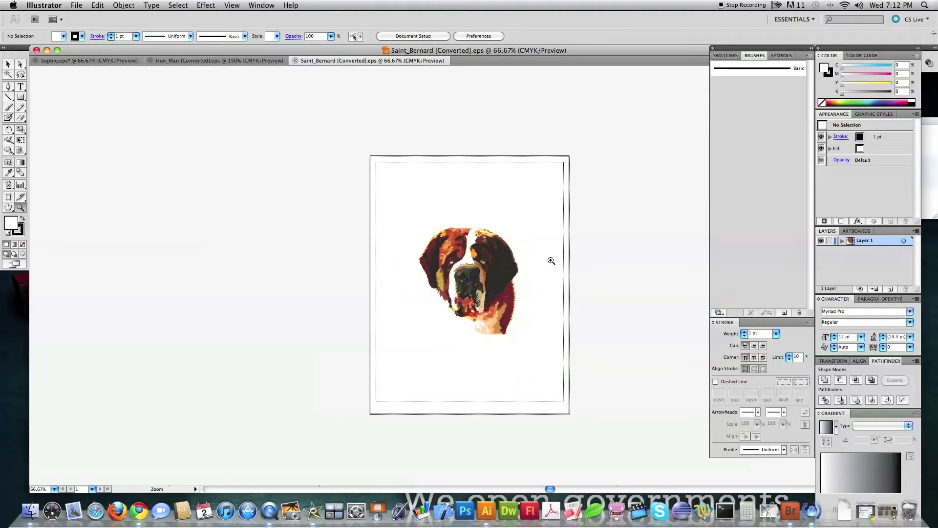
click(295, 60)
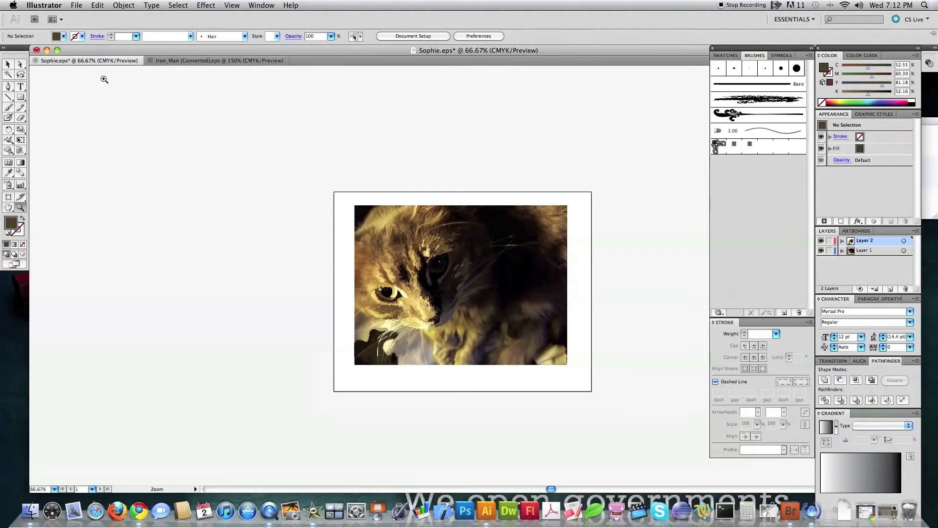
- Examine the mask and chest detail of the Iron_Man illustration up close, and close its document
click(179, 62)
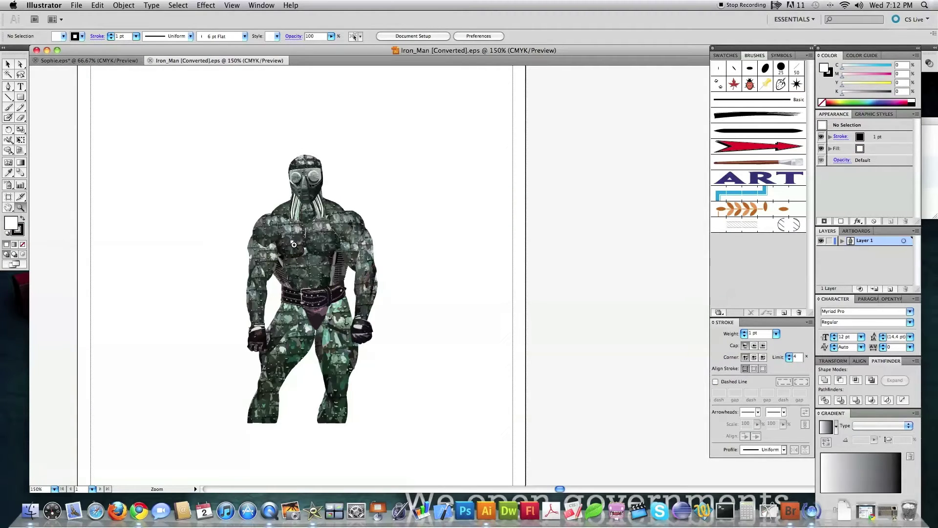
click(491, 295)
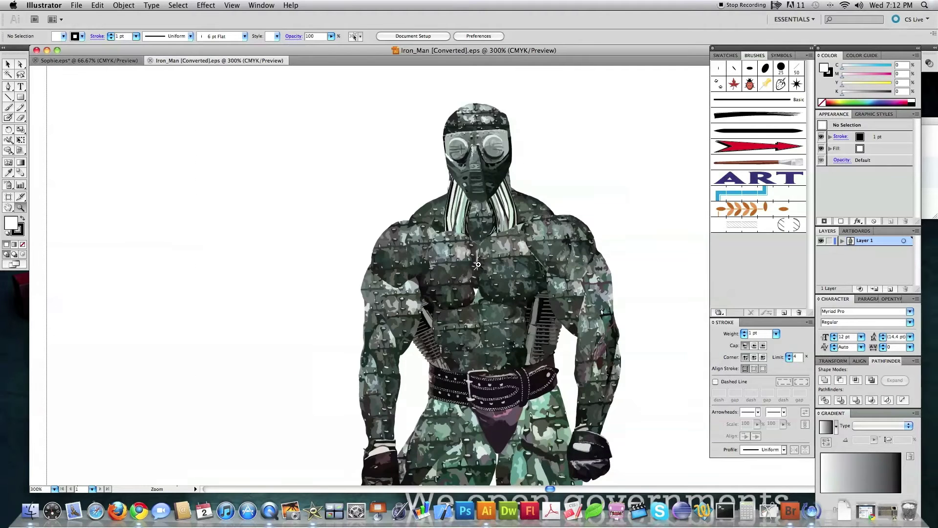
click(490, 295)
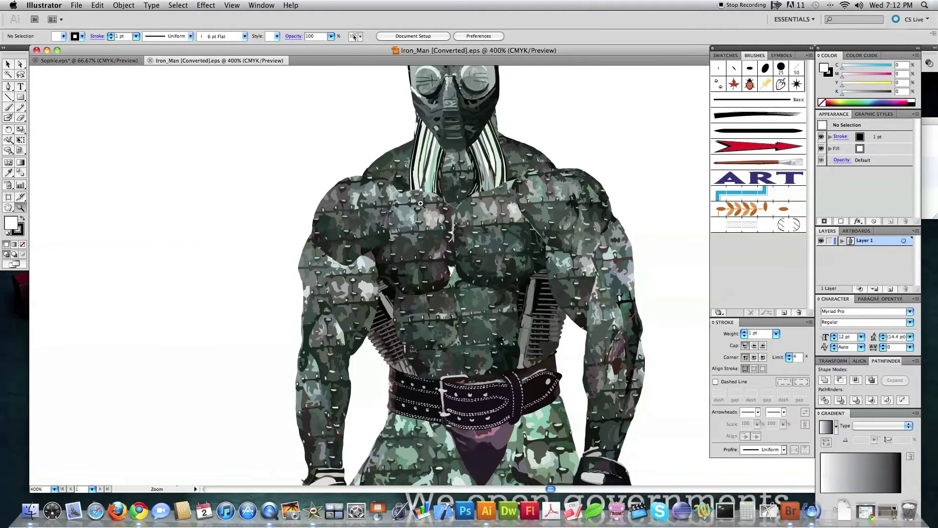
scroll(420, 203, up, 5)
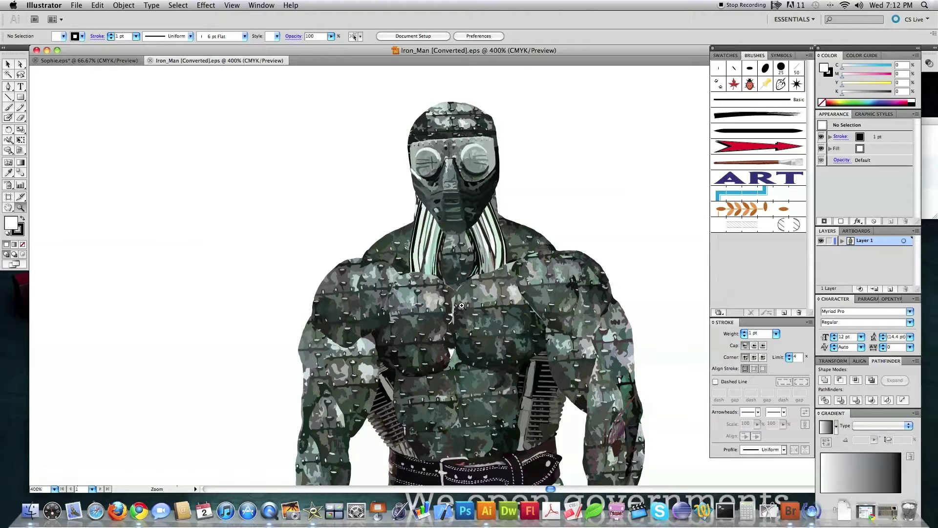
scroll(461, 306, down, 8)
click(468, 247)
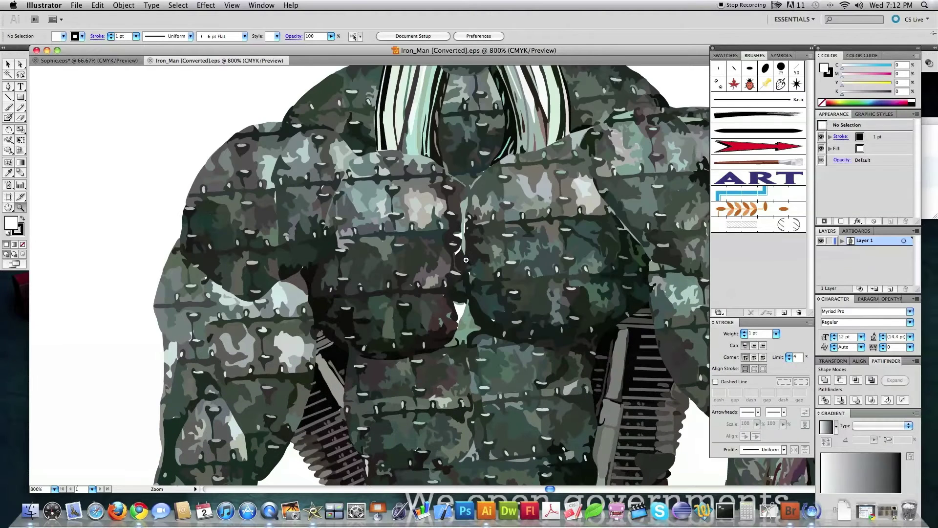
click(150, 61)
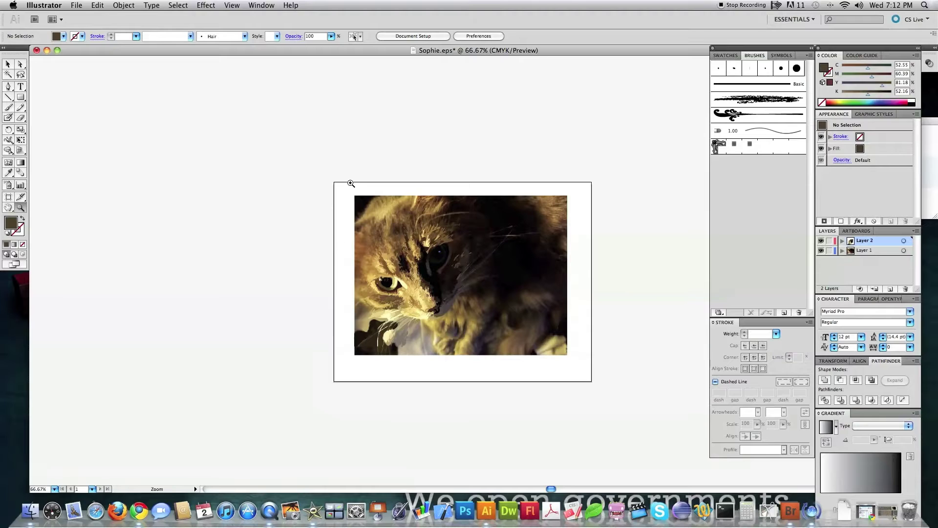
- Examine the traced fur shapes around the cat's eyes and nose up close against the untraced photo areas
click(433, 272)
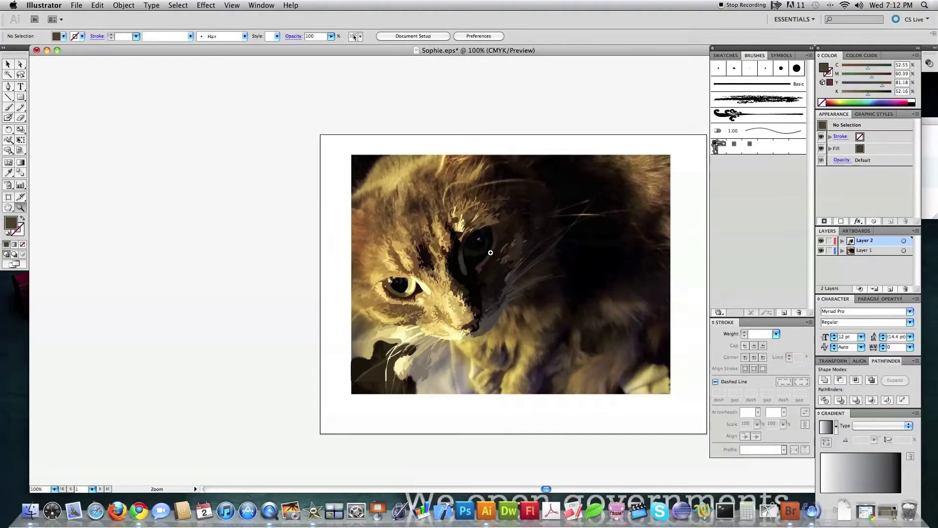
click(437, 295)
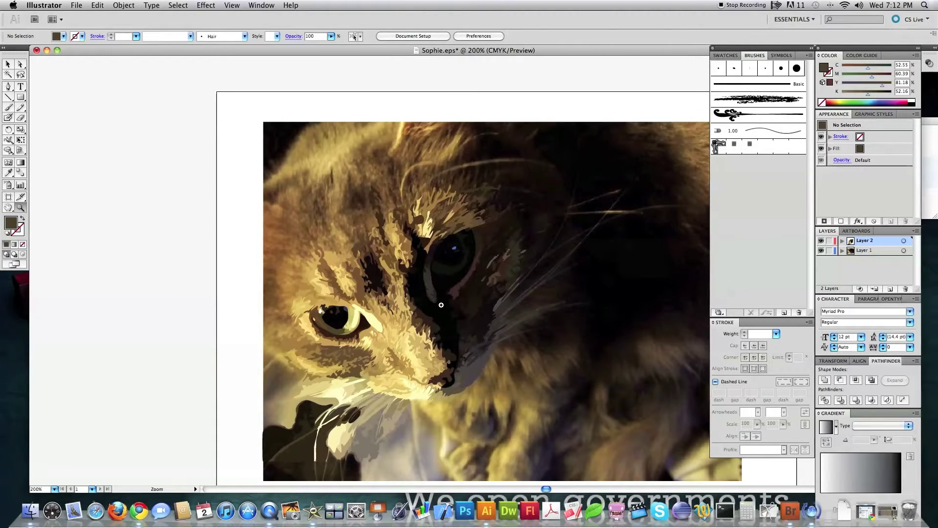
click(443, 304)
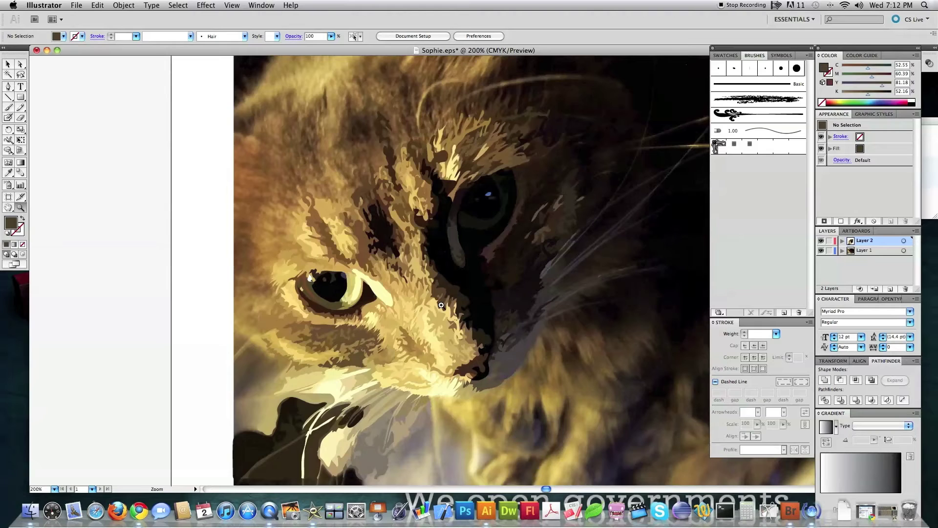
alt+click(477, 228)
alt+click(492, 298)
alt+click(492, 297)
click(433, 261)
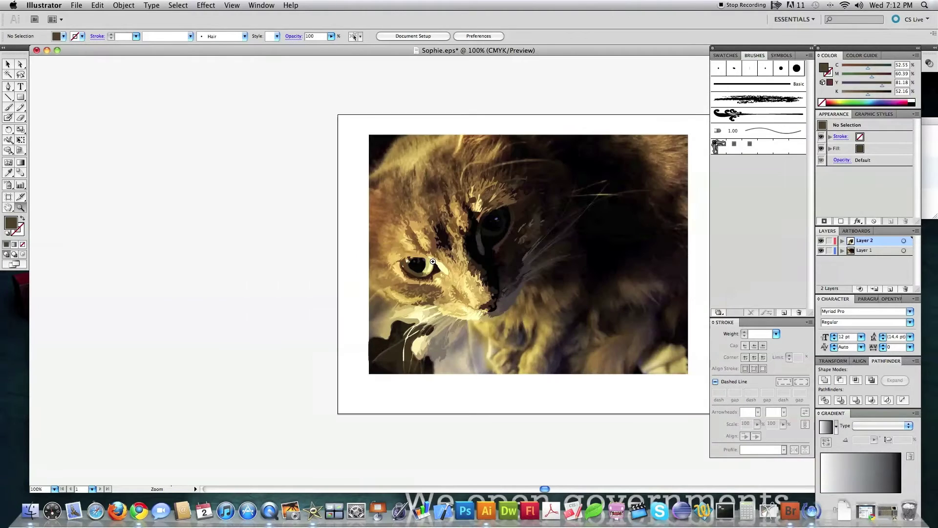
click(455, 245)
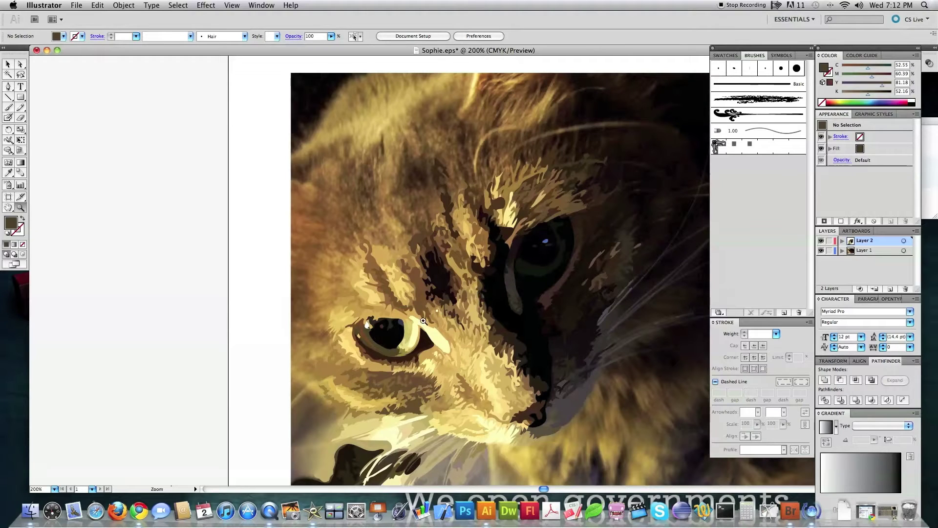
click(381, 349)
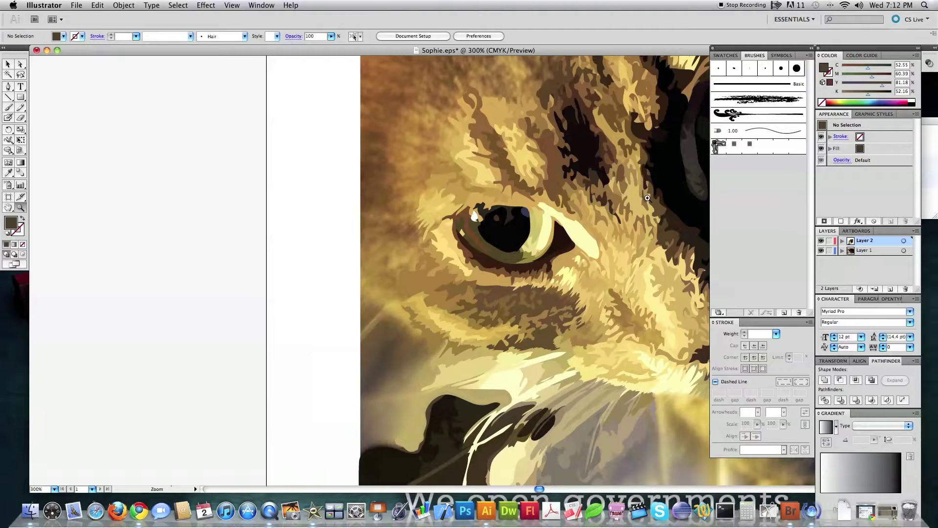
scroll(648, 198, right, 5)
scroll(647, 198, right, 6)
scroll(541, 181, up, 4)
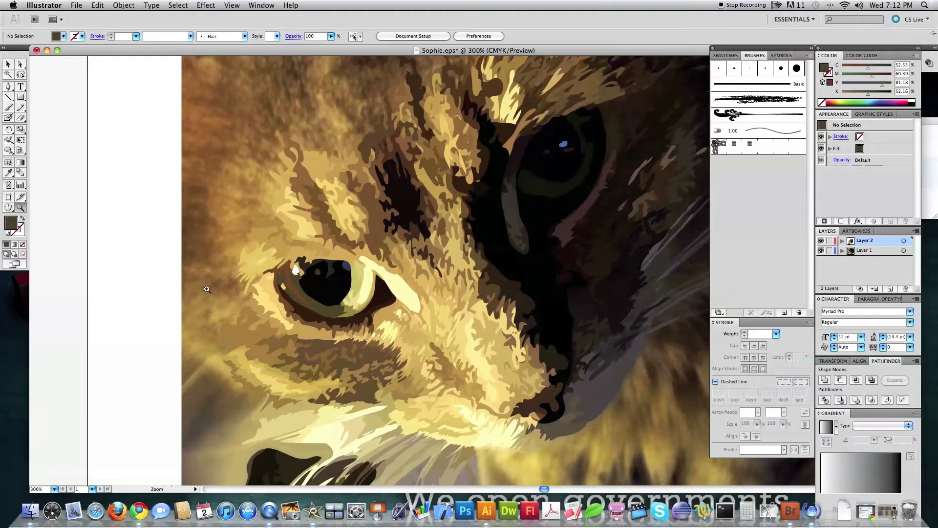
scroll(235, 268, up, 2)
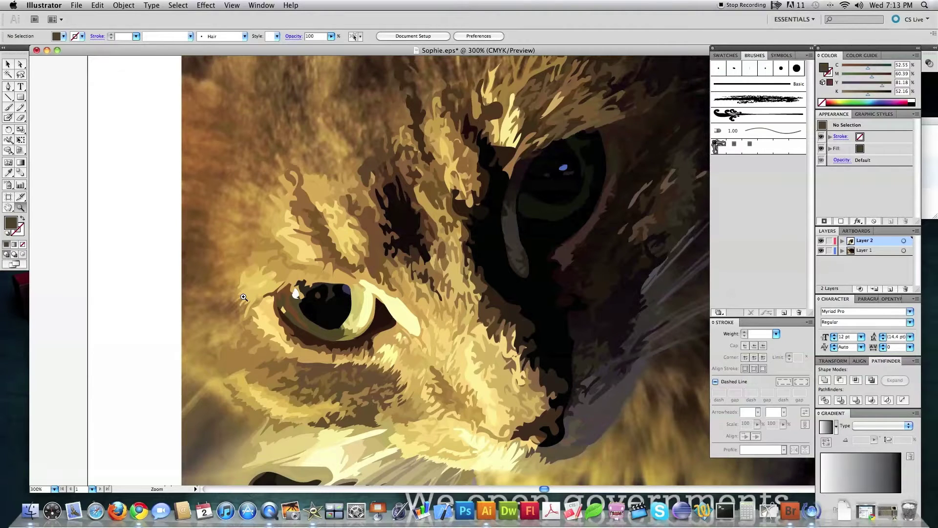
- Pencil a jagged fur shape about 0.44 × 0.25 in beside the lit eye's outer corner and fill it with sampled brown
key(b)
key(n)
key(i)
key(n)
drag(258, 299, 263, 302)
drag(250, 312, 229, 311)
drag(234, 298, 259, 294)
key(i)
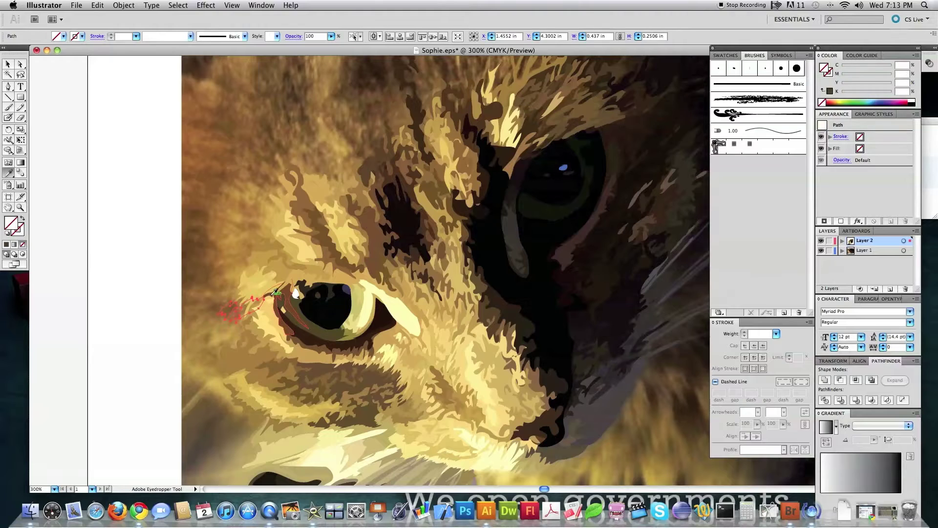
click(247, 298)
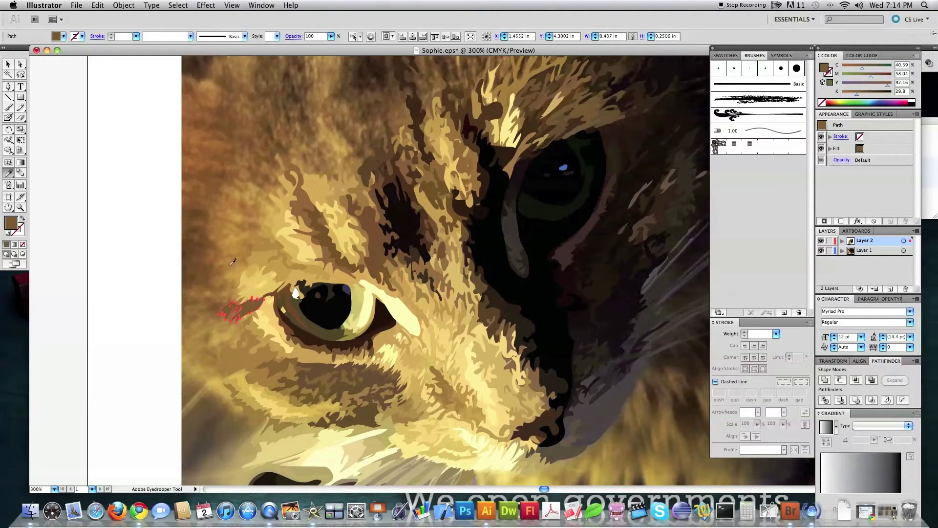
key(super+shift+a)
- Pencil a fur shape about 0.42 × 0.26 in above the brown patch beside the eye and fill it with sampled tan
click(20, 207)
click(261, 286)
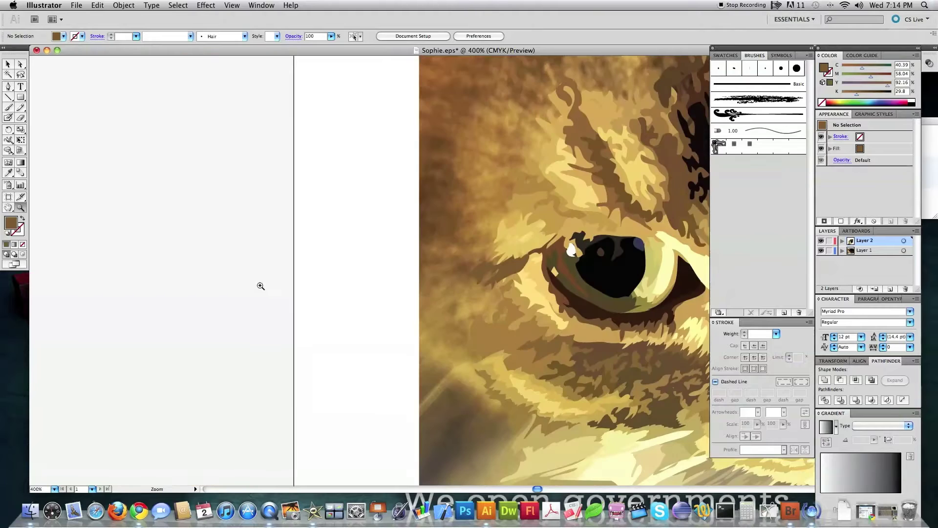
key(n)
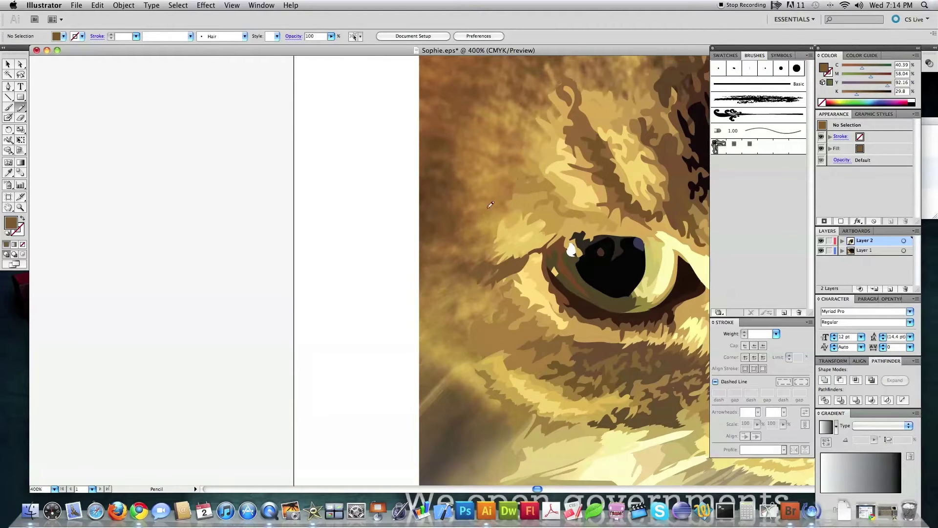
drag(519, 204, 497, 211)
mouse_move(485, 232)
mouse_down()
mouse_move(538, 213)
mouse_move(523, 204)
mouse_up()
key(i)
click(496, 225)
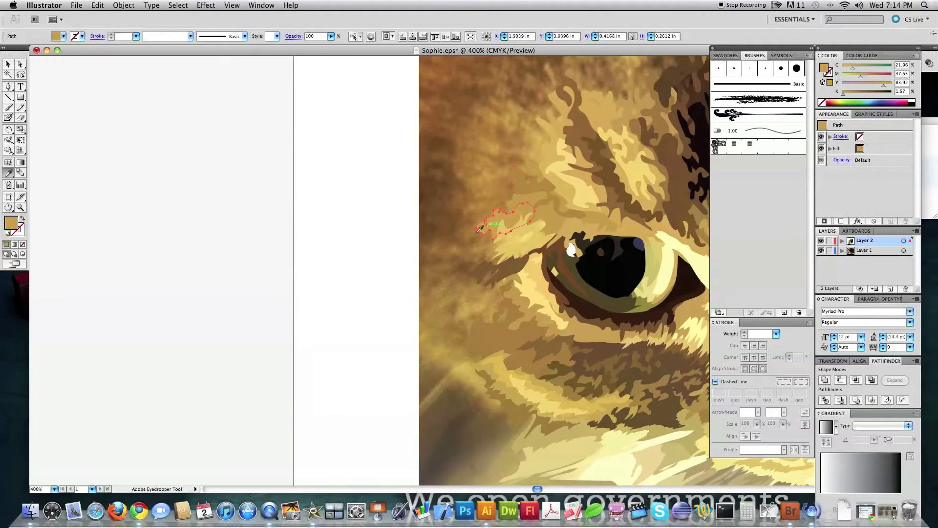
- Pencil an adjoining fur shape about 0.31 × 0.26 in outside the tan one, fill it with sampled brown and send it to the back
key(n)
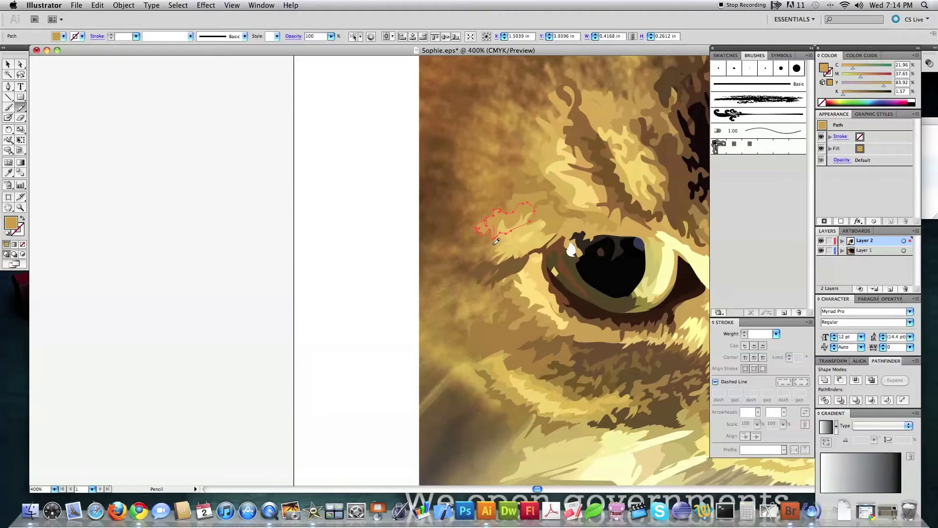
mouse_move(492, 245)
mouse_down()
mouse_move(473, 246)
mouse_move(489, 232)
mouse_up()
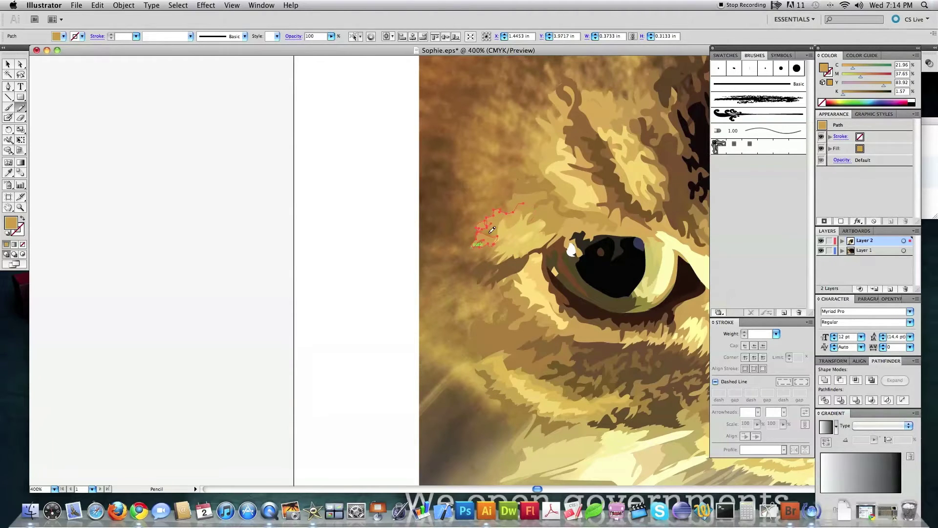
key(shift+super+a)
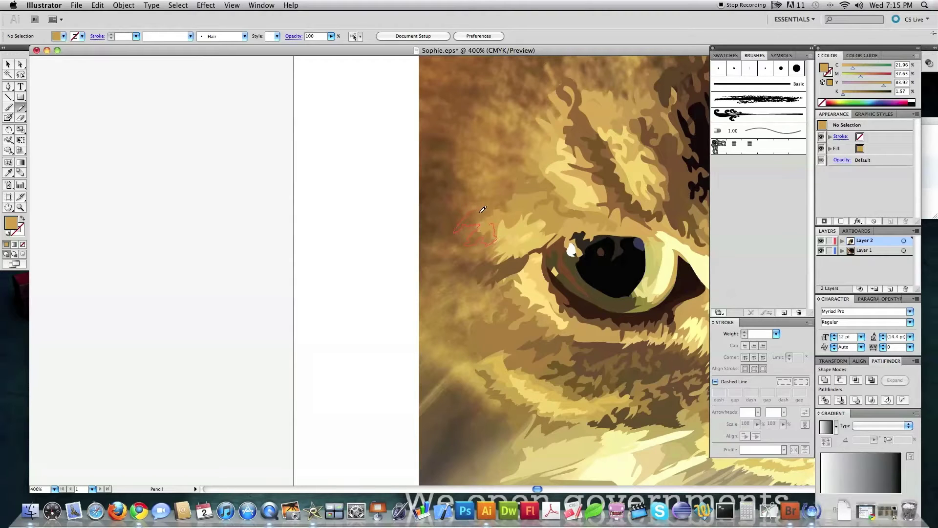
drag(492, 218, 490, 223)
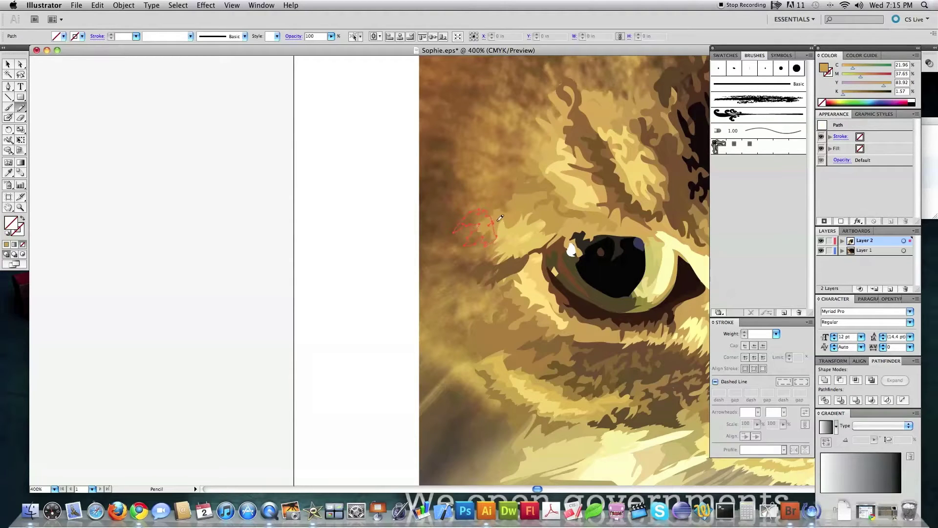
key(i)
click(472, 218)
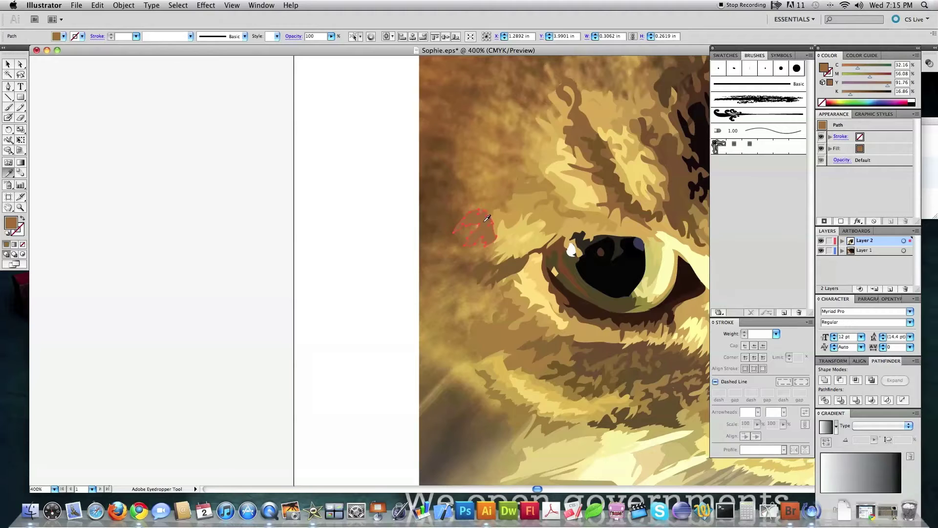
key(super+shift+[)
click(481, 185)
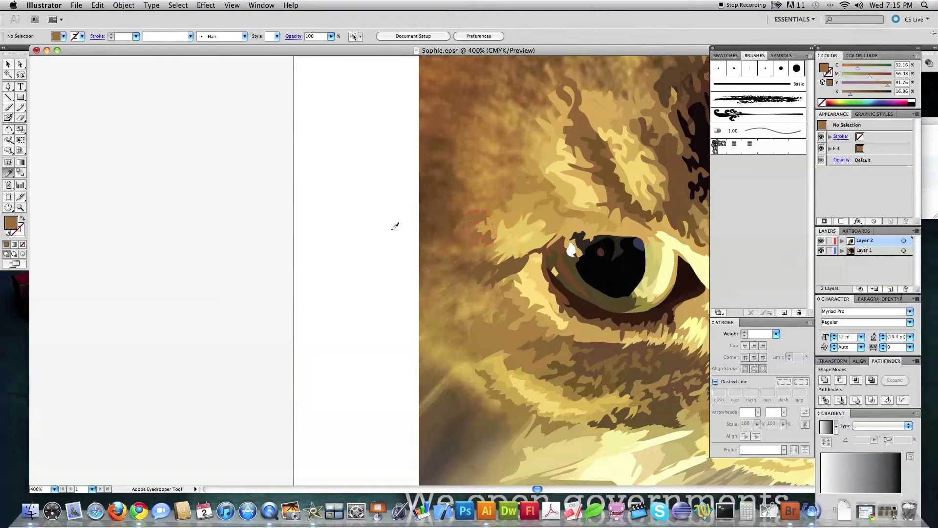
click(20, 207)
alt+click(488, 221)
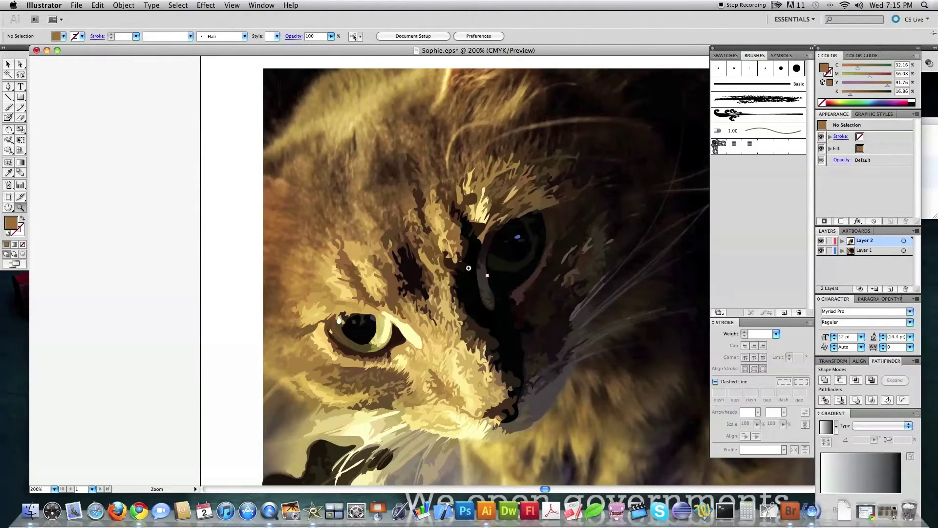